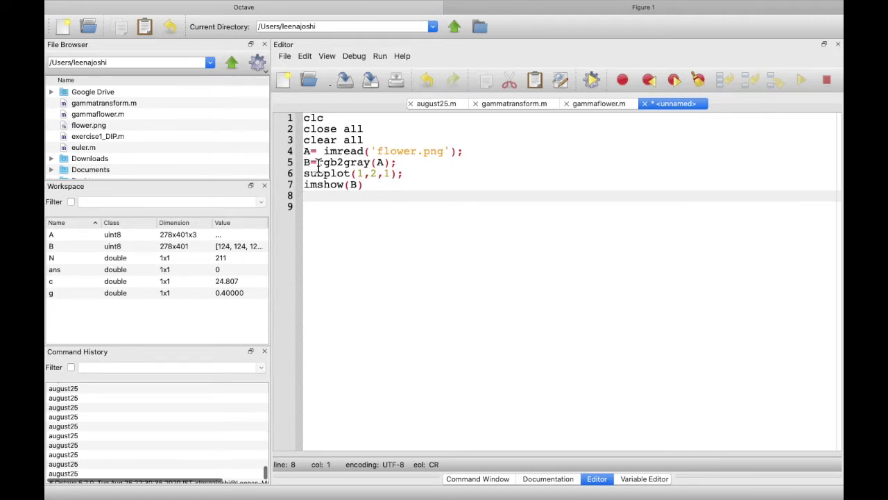
Delete the imhist(B) call from line 8
click(405, 175)
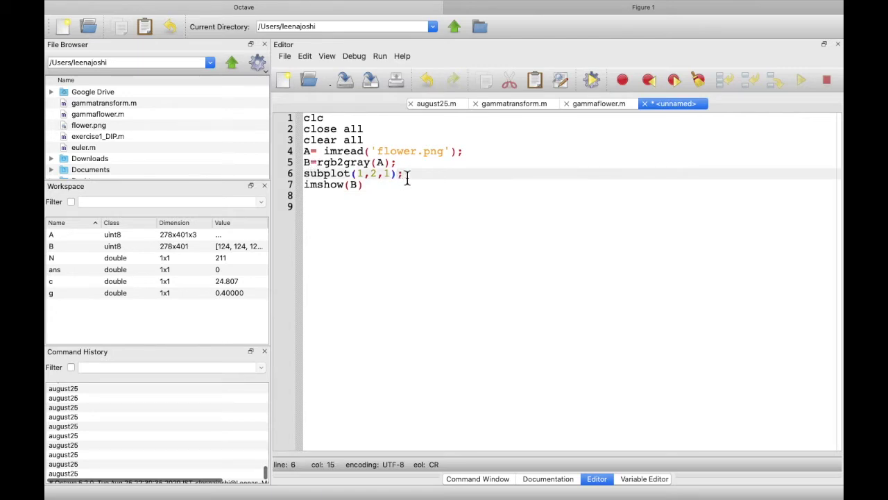
key(Right)
click(320, 196)
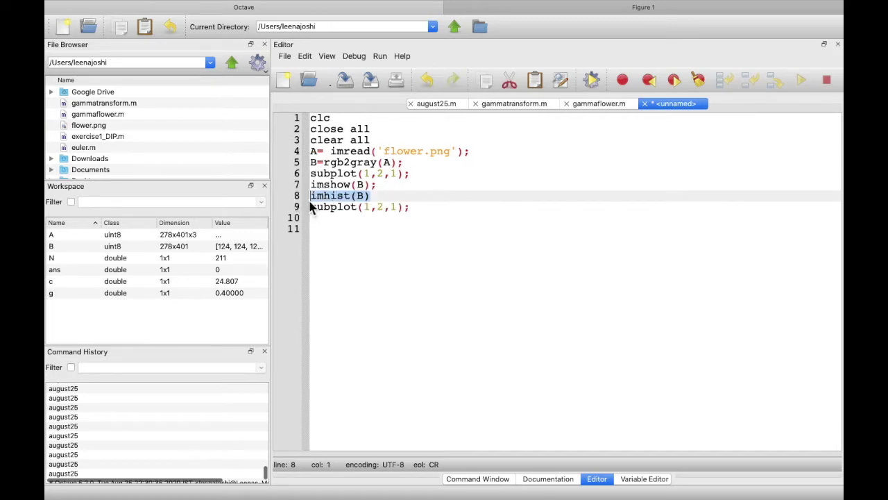
key(BackSpace)
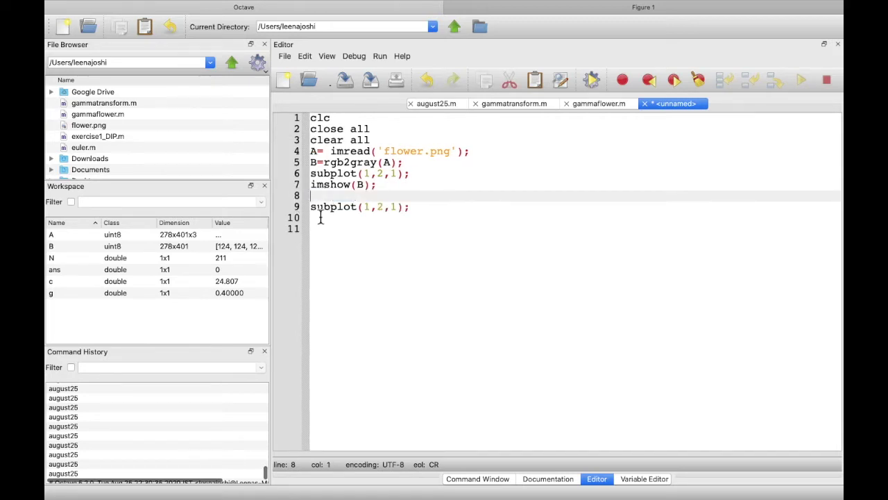
Put imhist(B) below the second subplot line, remove the empty line, and save
click(316, 222)
text(imhist(B))
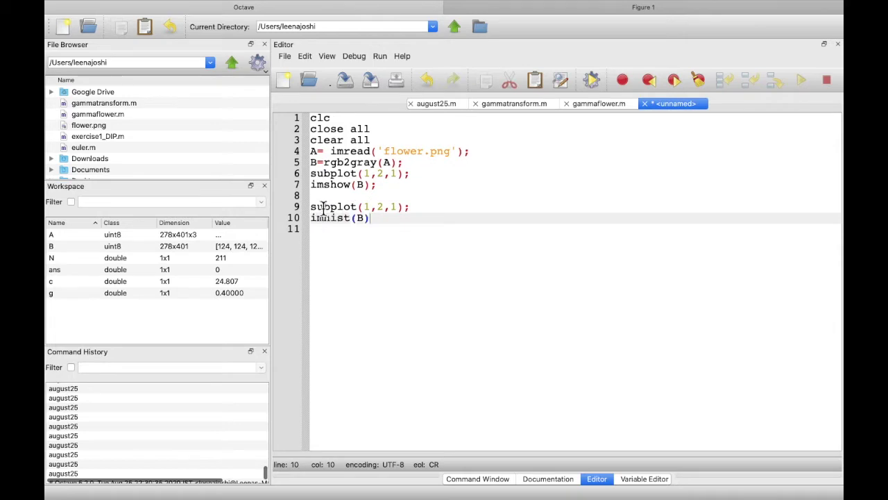
click(312, 211)
key(BackSpace)
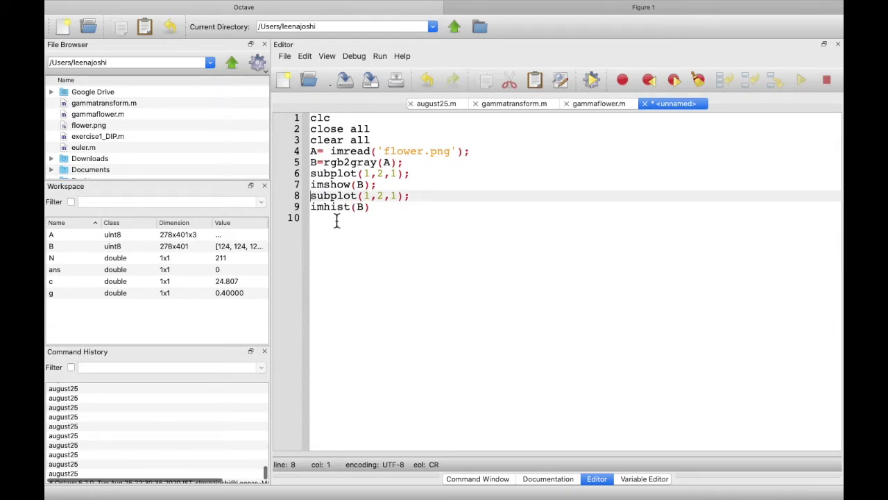
click(591, 81)
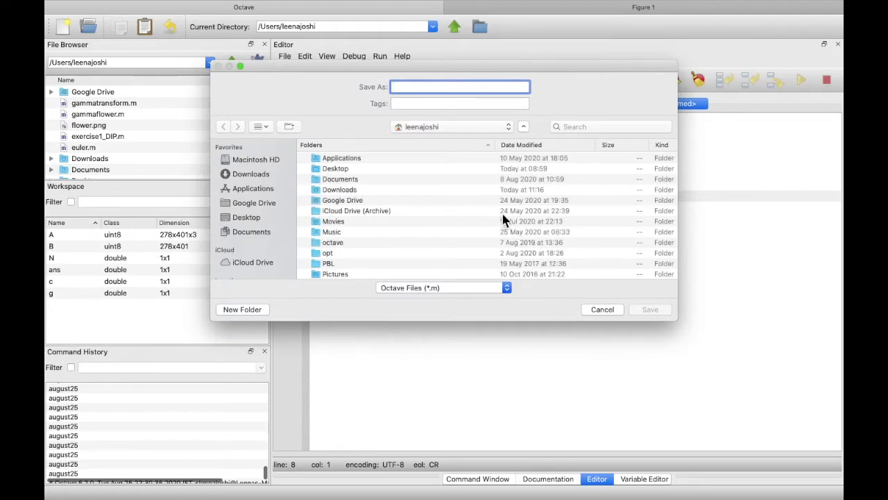
Save the script as histaug26.m and run it with F5
text(hist)
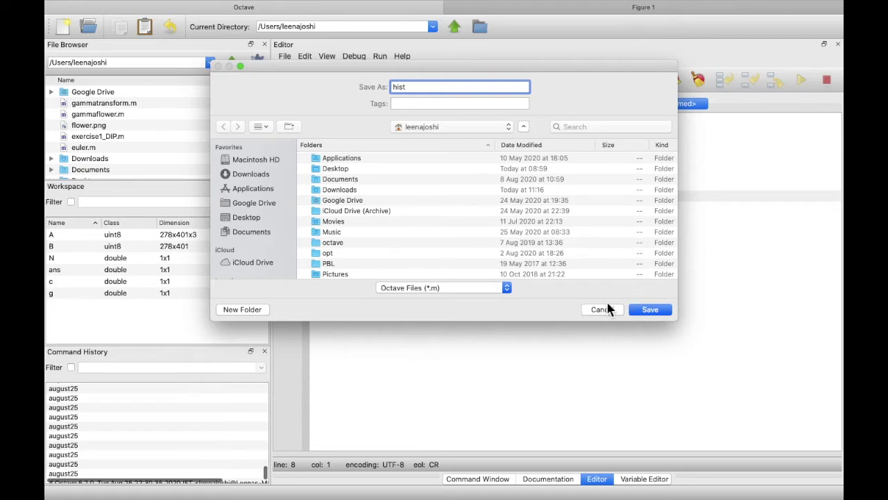
text(aus)
key(BackSpace)
text(g)
text(26)
click(632, 310)
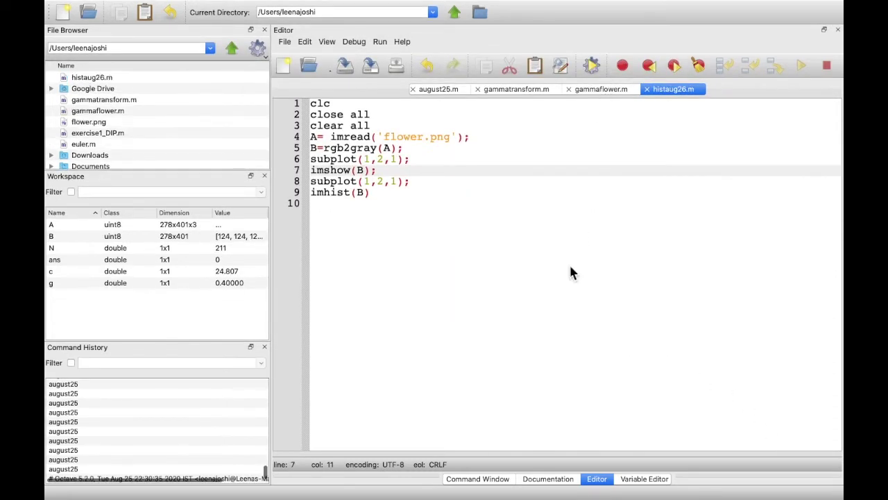
key(F5)
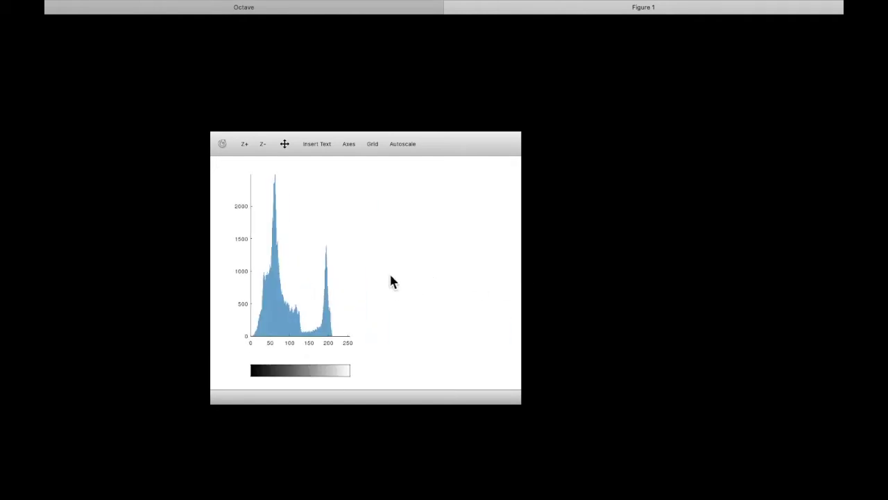
mouse_move(243, 7)
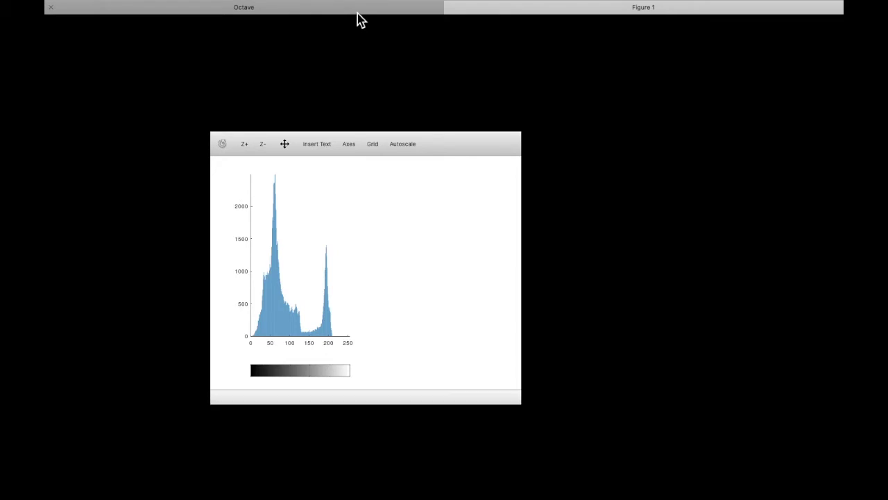
Change line 8 to subplot(1,2,2) so the histogram sits beside the image
click(357, 12)
click(448, 268)
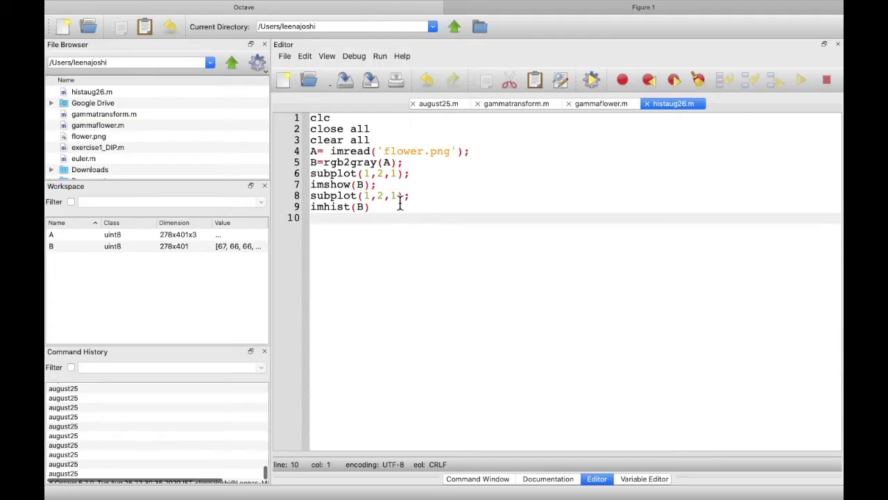
click(399, 198)
key(BackSpace)
text(2)
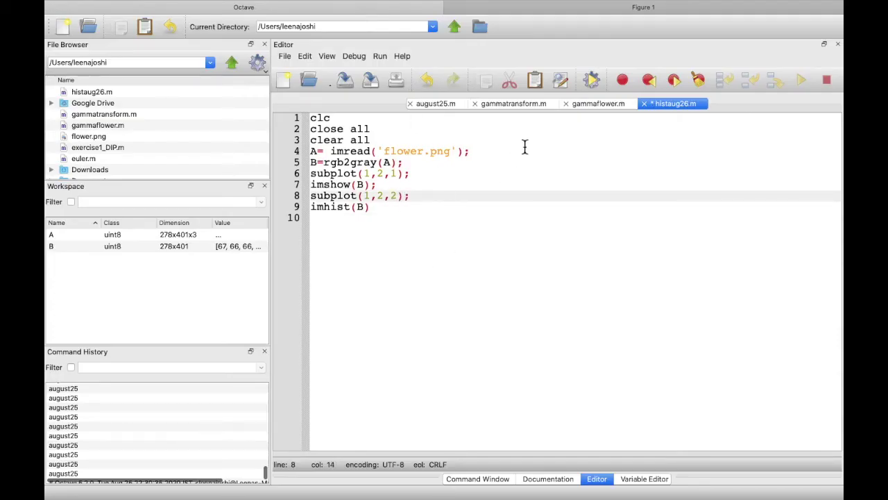
click(490, 234)
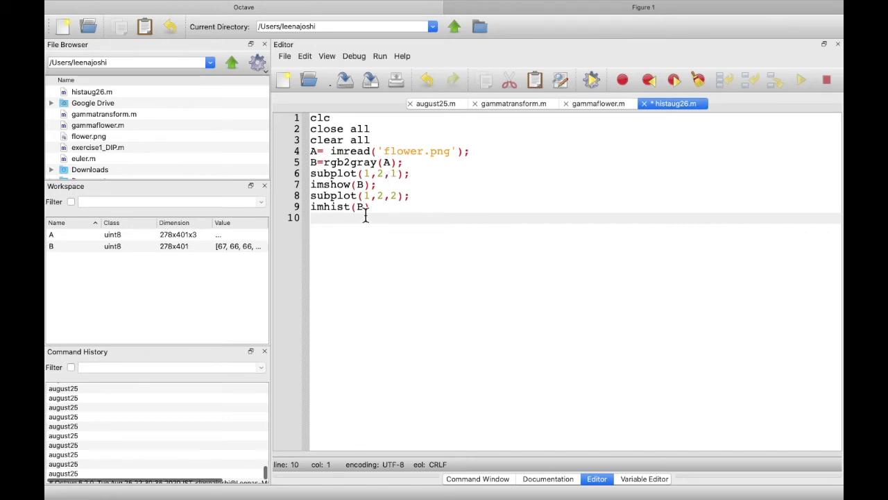
Save and run histaug26.m, view the image-and-histogram figure, and return to the editor
click(595, 83)
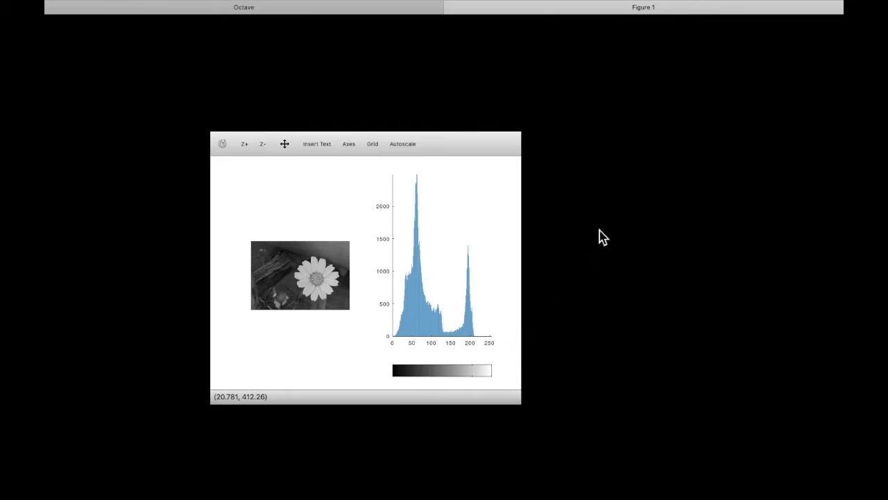
click(303, 15)
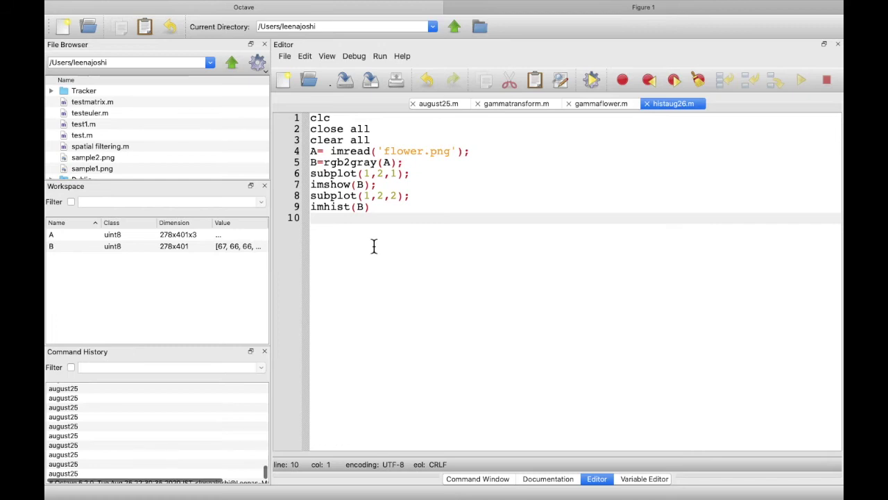
Start line 10 with the assignment heq=
text(H)
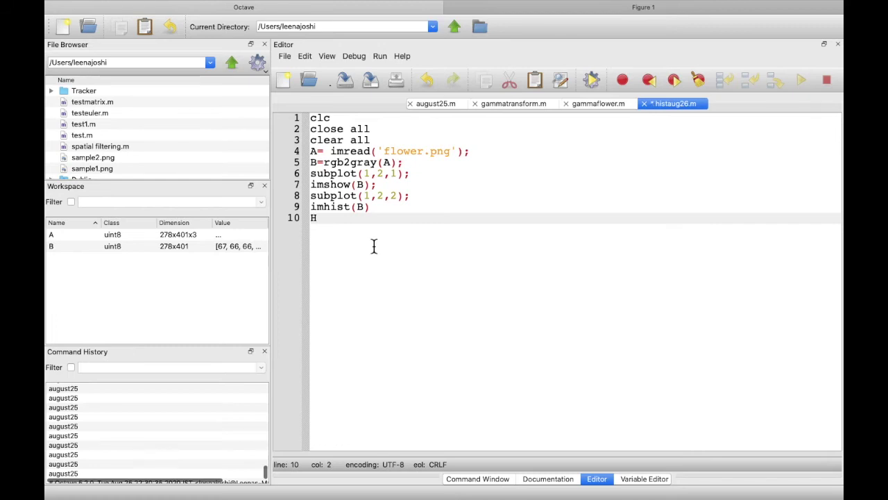
key(BackSpace)
text(heq)
text(=)
Run help histeq in the Command Window, then return to the script
key(ctrl+0)
text(hel)
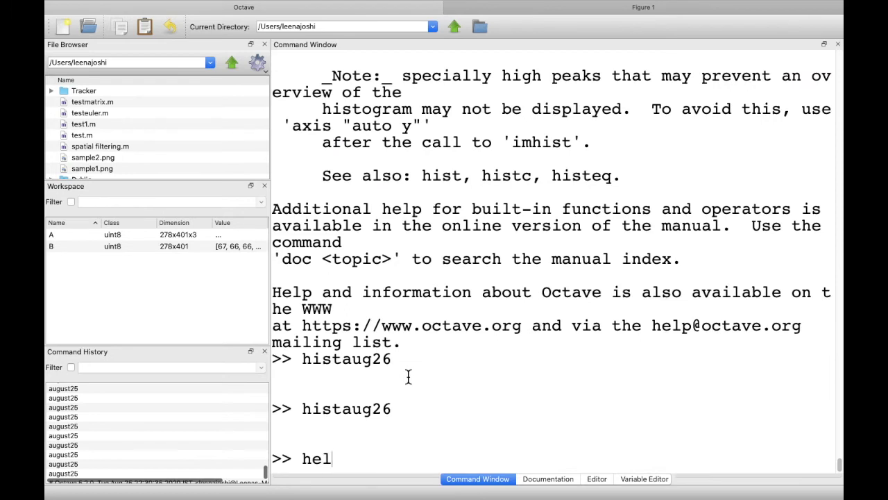
key(BackSpace)
text(p h)
text(isteq)
key(BackSpace)
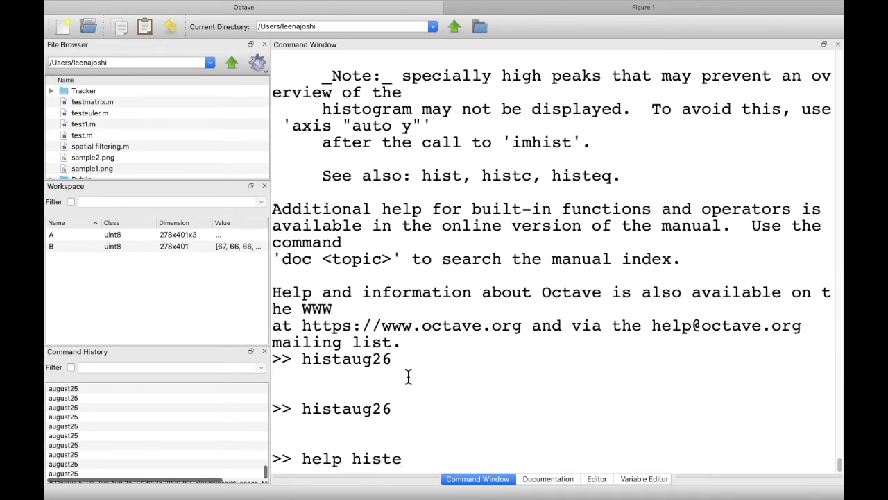
text(q)
key(Return)
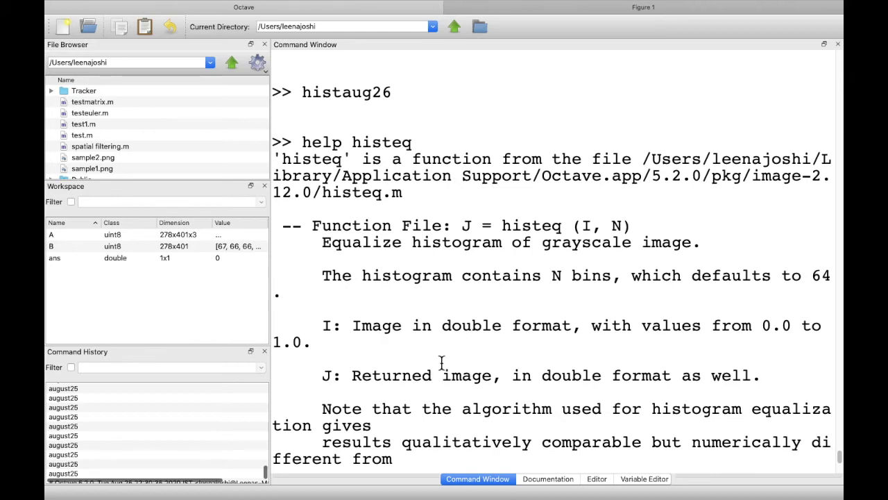
click(598, 479)
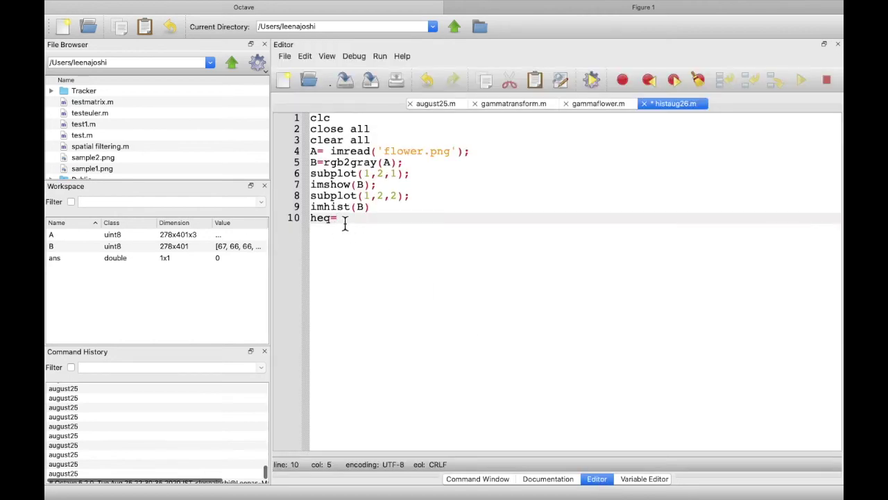
Complete line 10 as heq=histeq(double(B)/255,256)
text(hi)
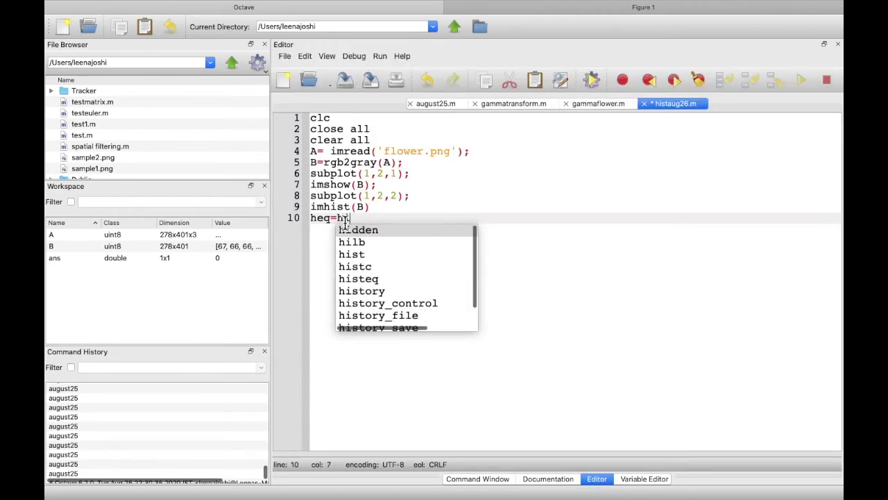
text(steq)
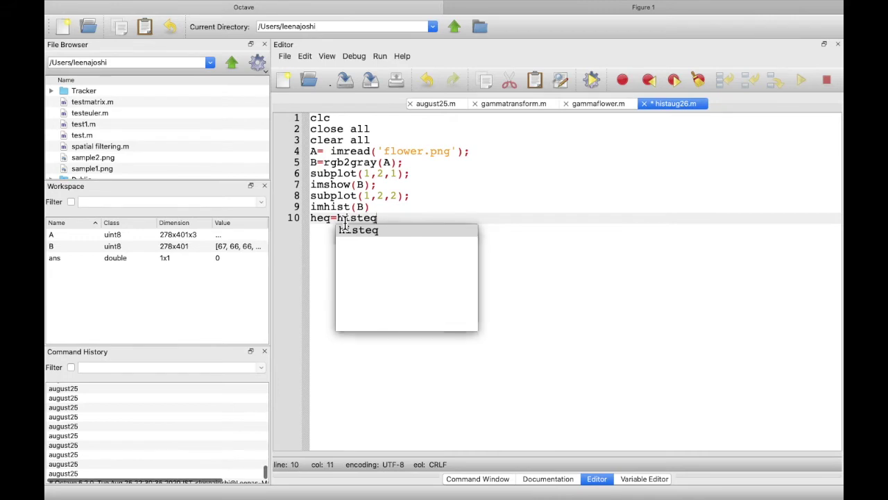
text(())
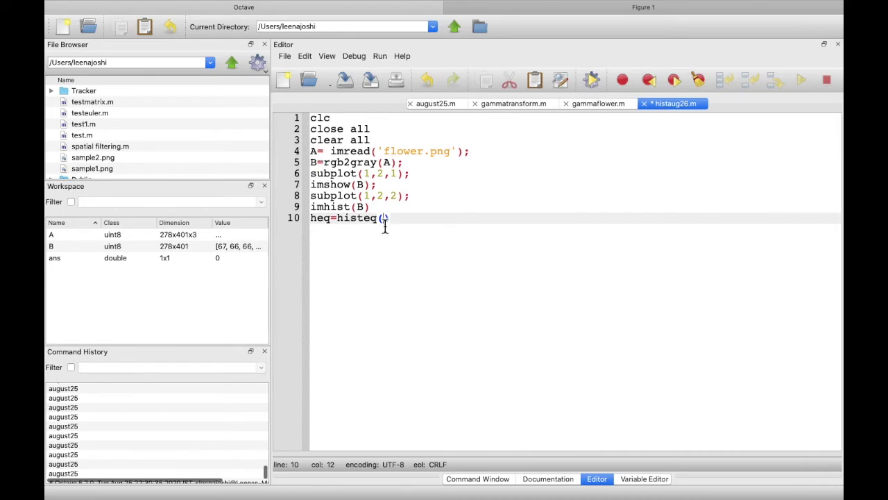
text(doub)
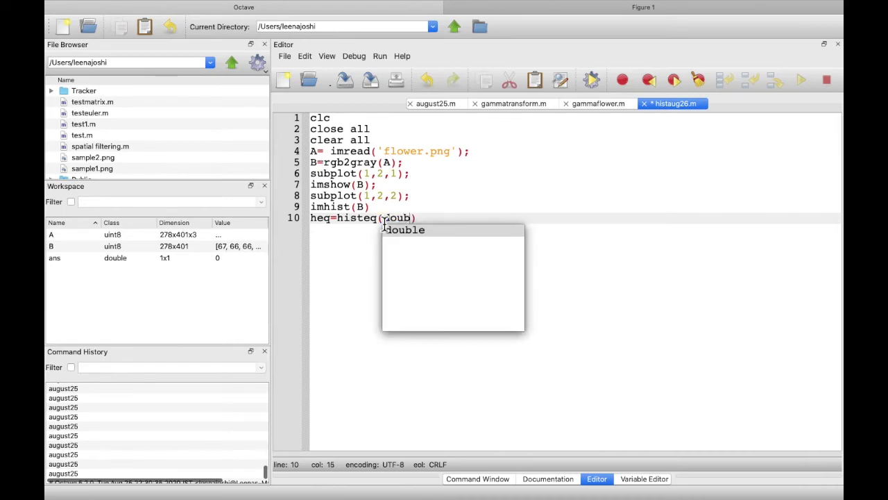
text(le()
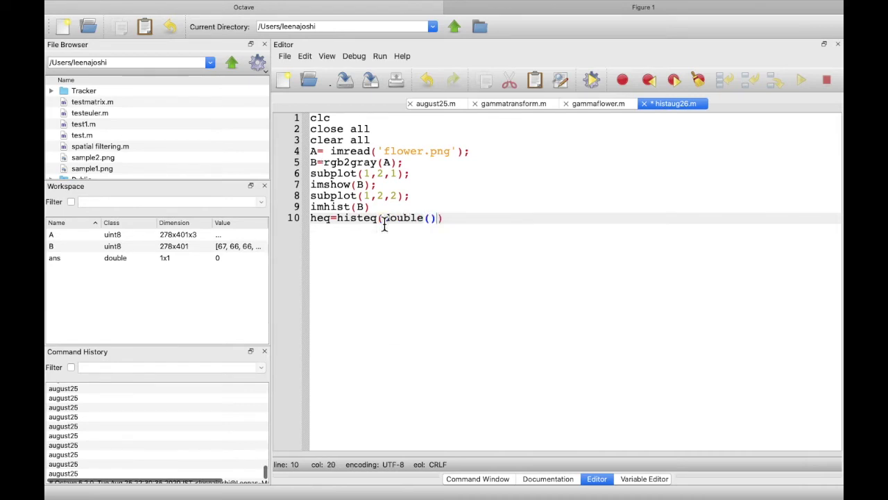
text(B))
text(/25)
text(5,2)
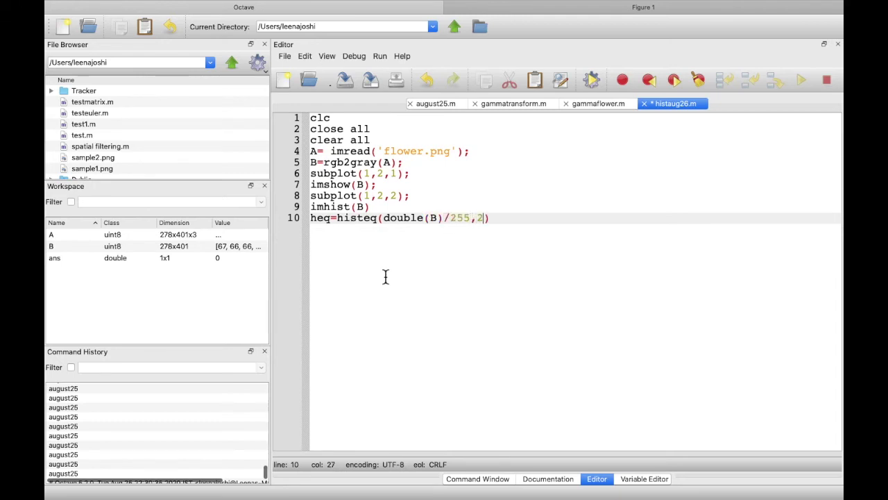
text(56)
click(512, 225)
End line 10 with a semicolon, add imshow(uint8(heq*255)); and save and run
text(;)
text(subplot(2,2,3);)
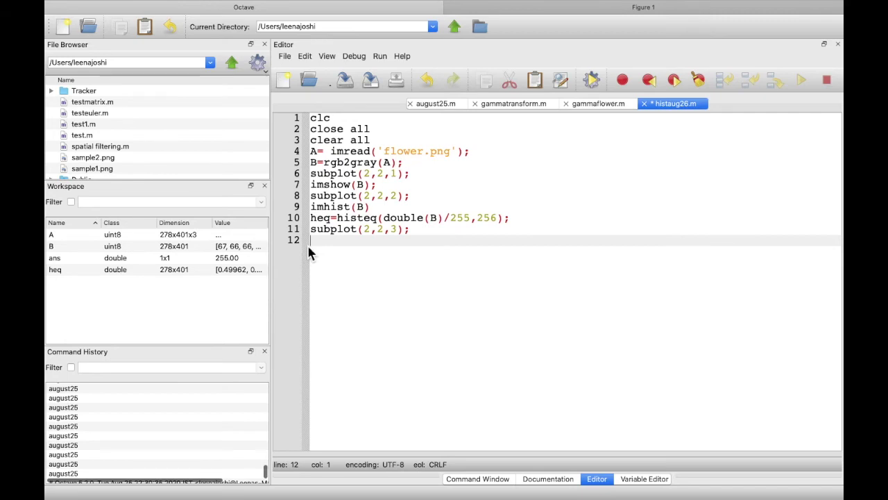
text(i)
text(m)
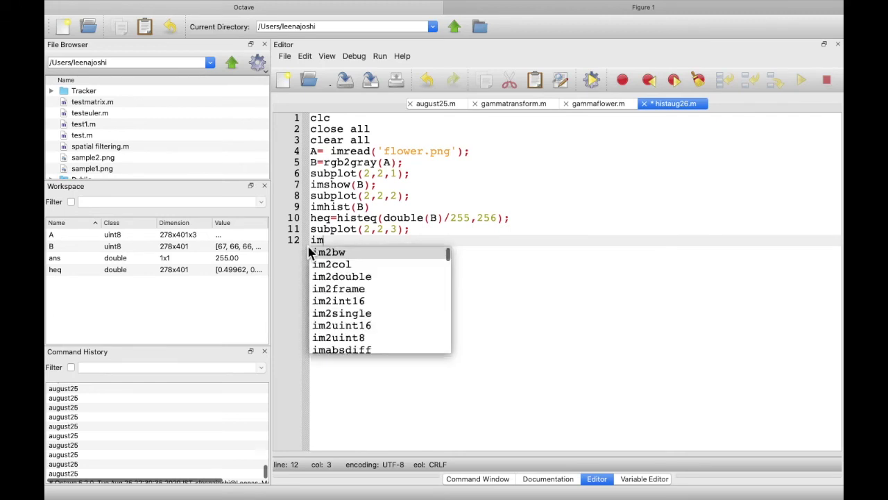
text(show)
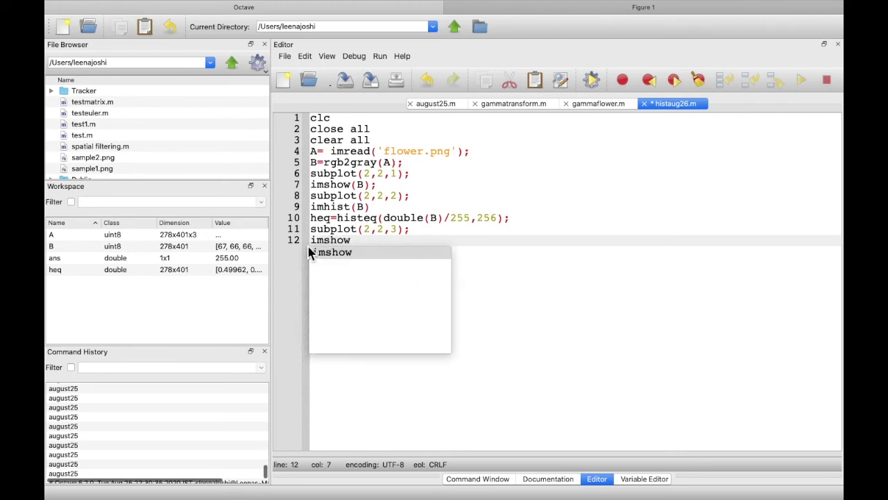
text(()
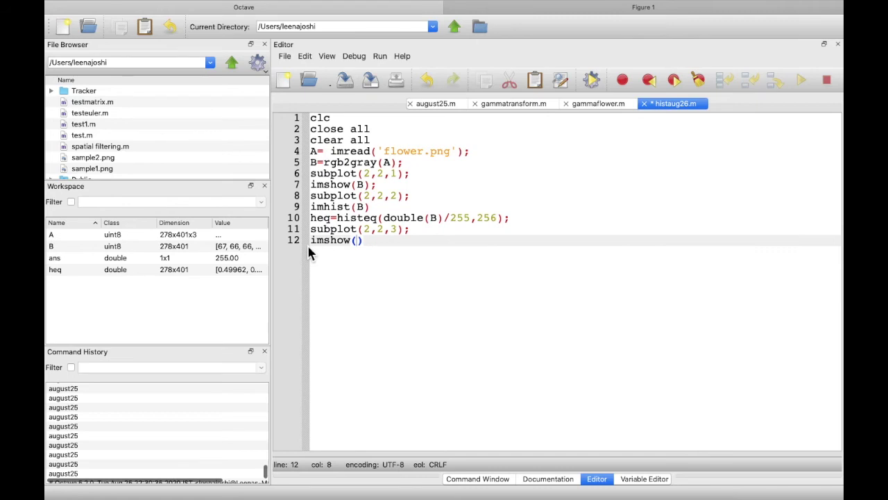
text(uin)
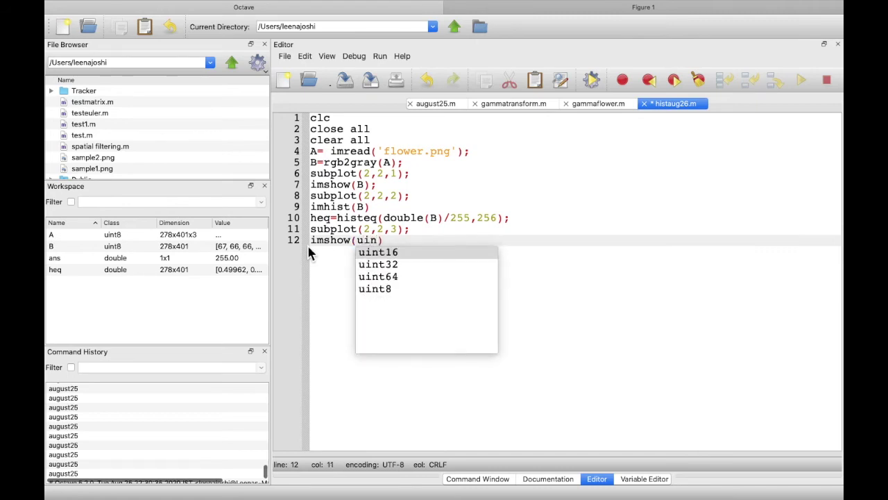
text(t)
text(8())
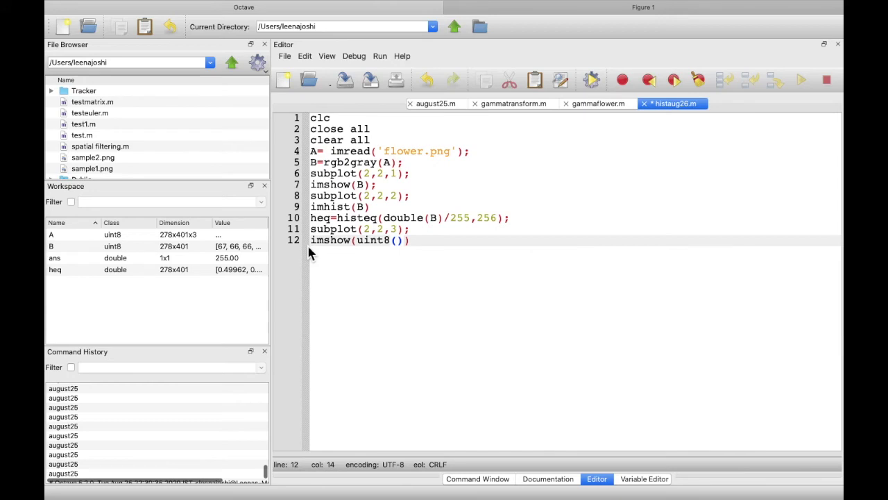
text(heq)
text(*255)
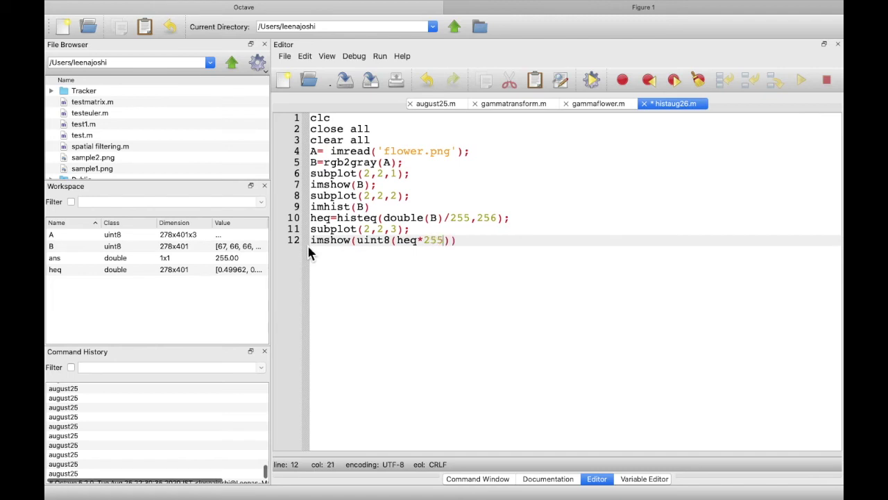
click(465, 256)
text(;)
click(594, 81)
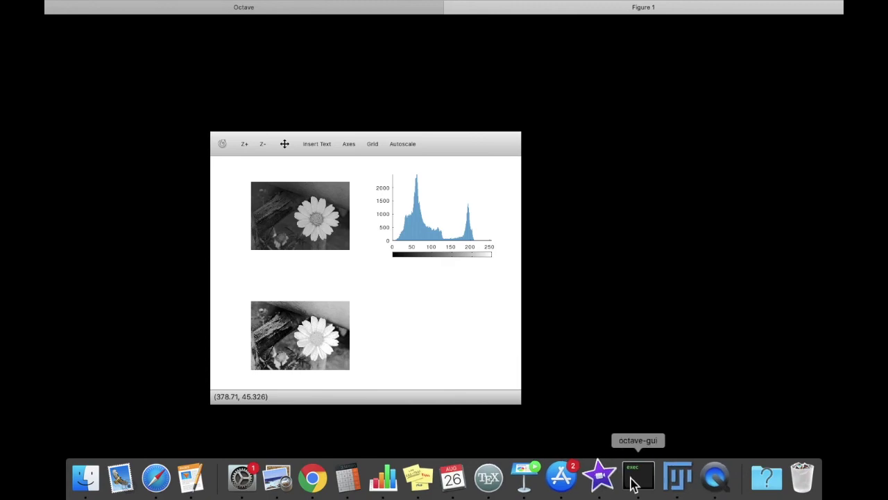
Return from the three-panel Figure 1 to the histaug26.m editor
click(633, 478)
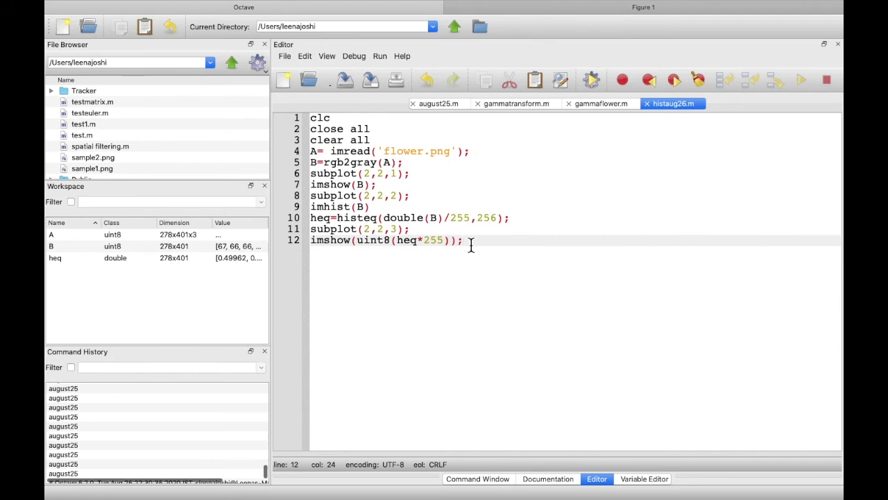
Add subplot(2,2,4); on line 13 by copying the third-panel subplot line
key(Return)
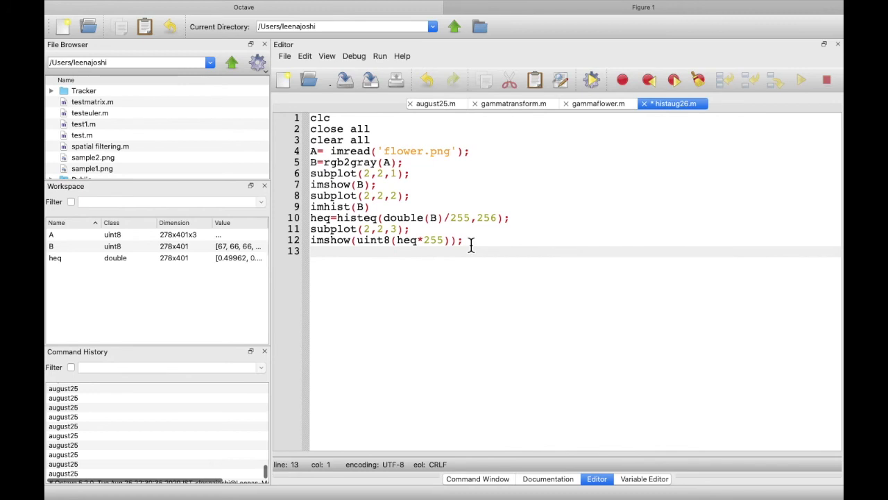
drag(311, 229, 485, 236)
key(ctrl+c)
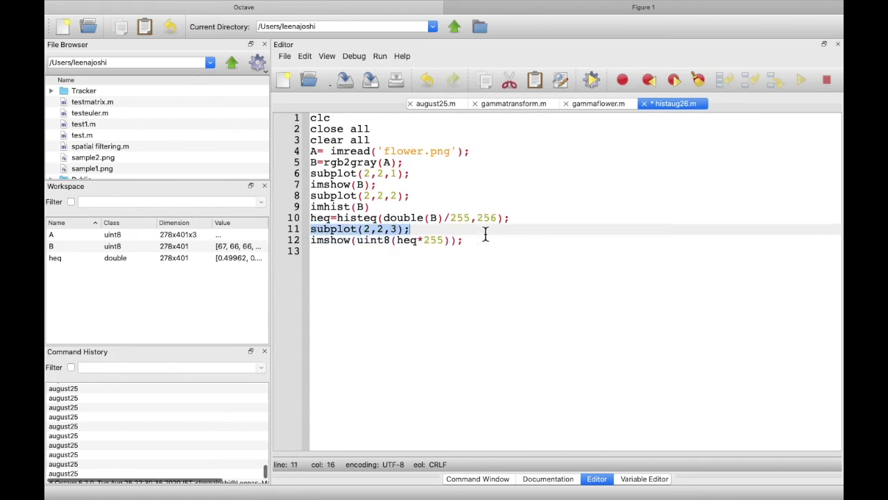
click(325, 259)
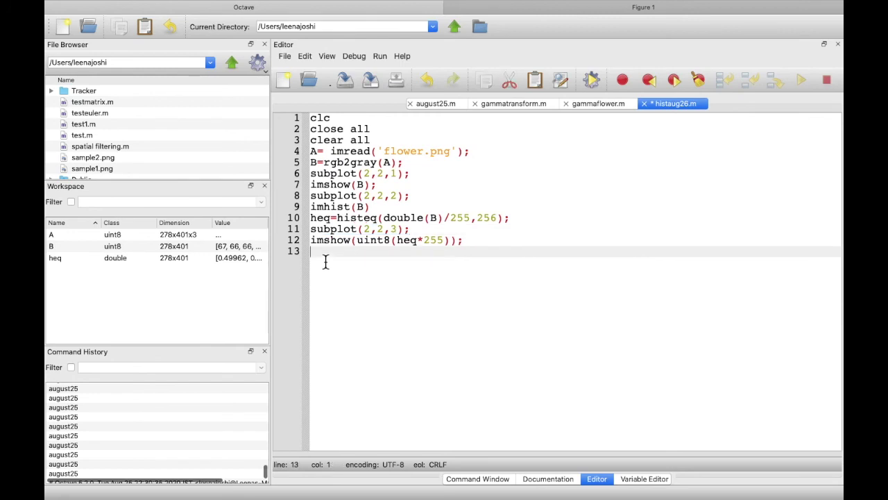
key(ctrl+v)
click(398, 256)
key(BackSpace)
text(4)
click(418, 258)
text(;)
key(Return)
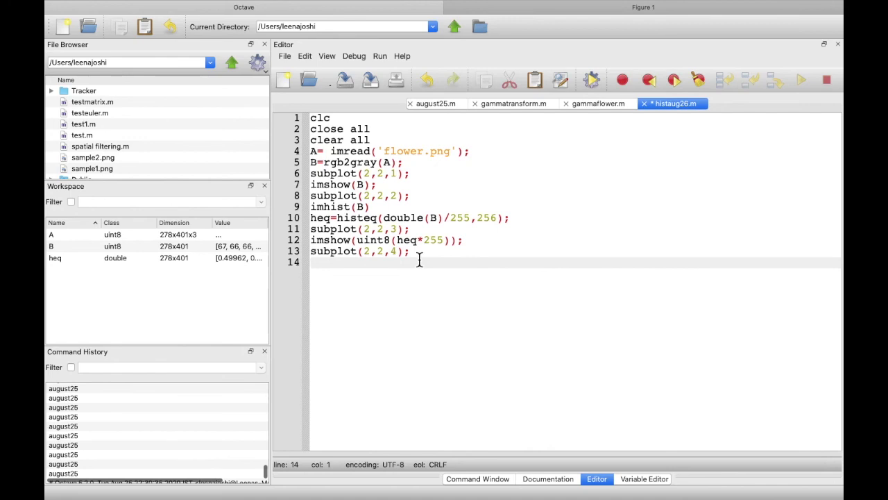
Write imhist(uint8(heq*255)) on line 14 for the equalized image's histogram
text(h)
text(i)
key(BackSpace)
key(BackSpace)
text(i)
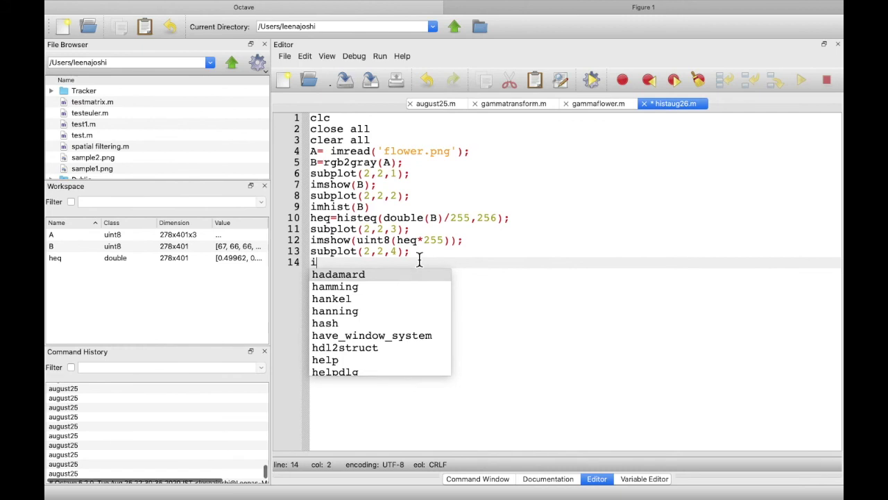
text(mhist)
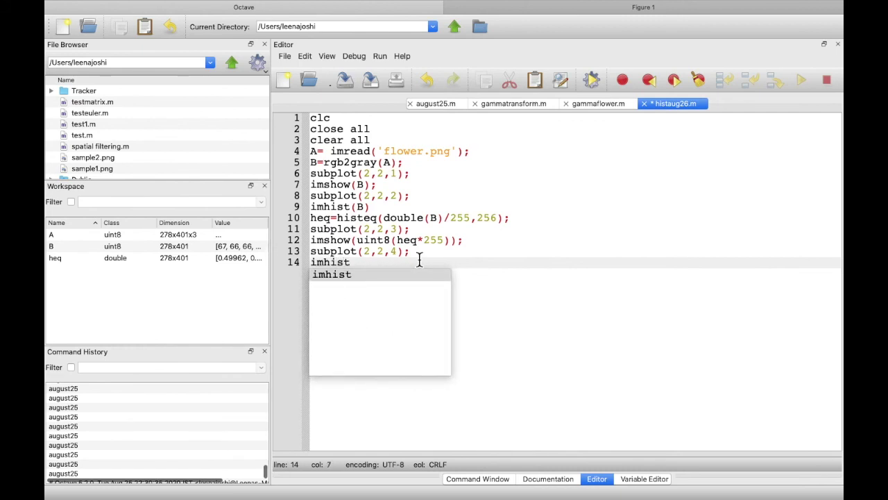
text(()
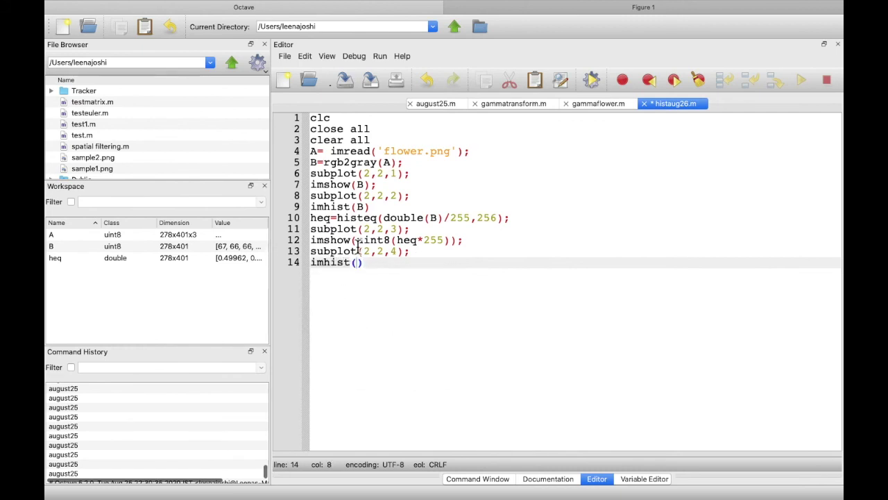
drag(357, 240, 448, 241)
key(ctrl+c)
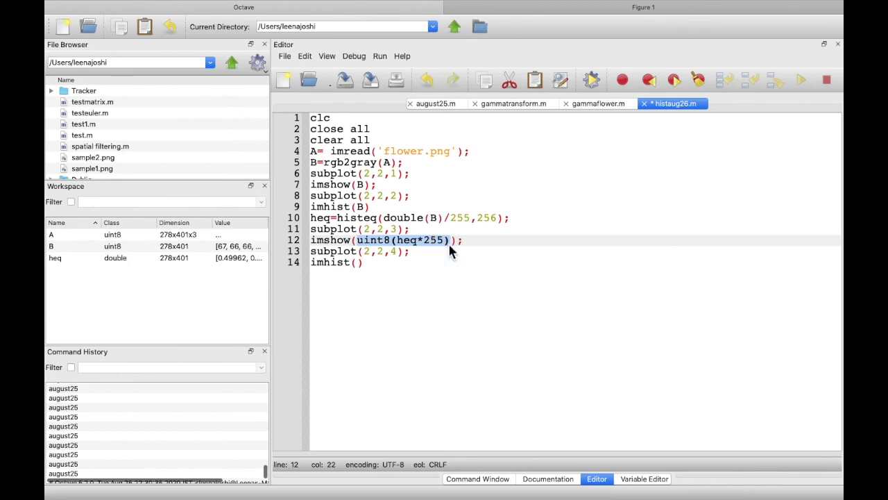
click(360, 267)
key(ctrl+v)
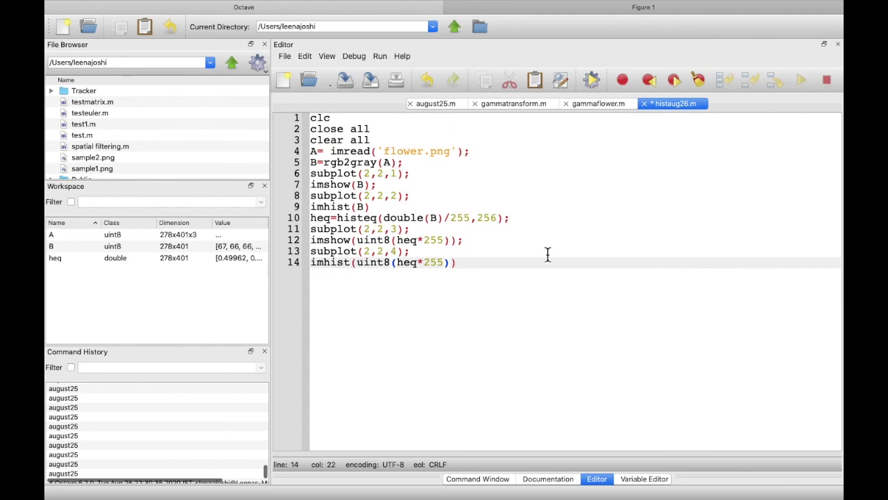
key(Up)
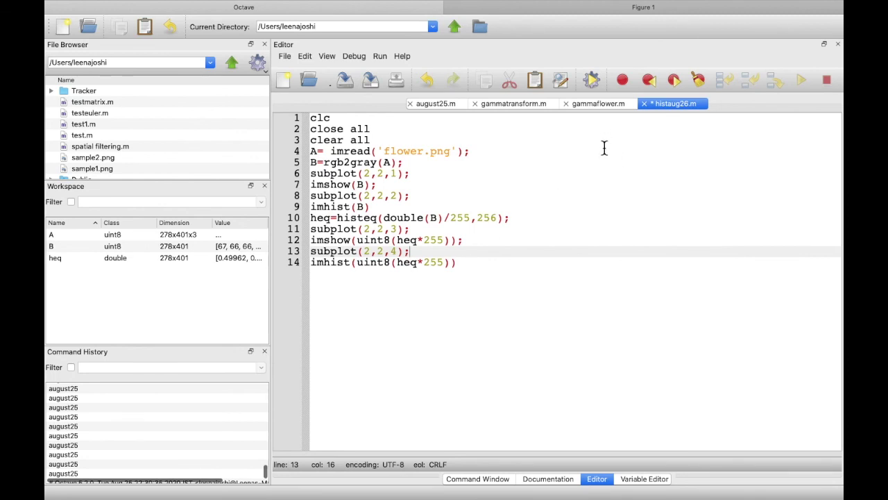
Save and run histaug26.m to display the full 2x2 figure
click(591, 81)
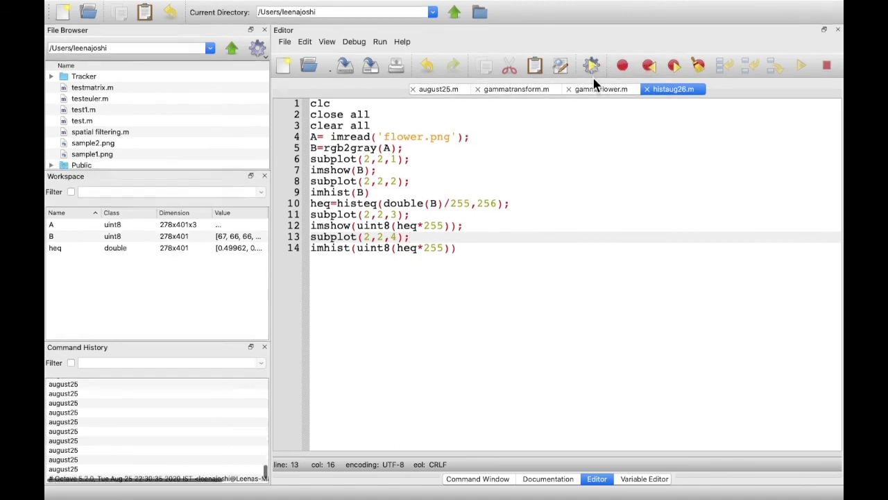